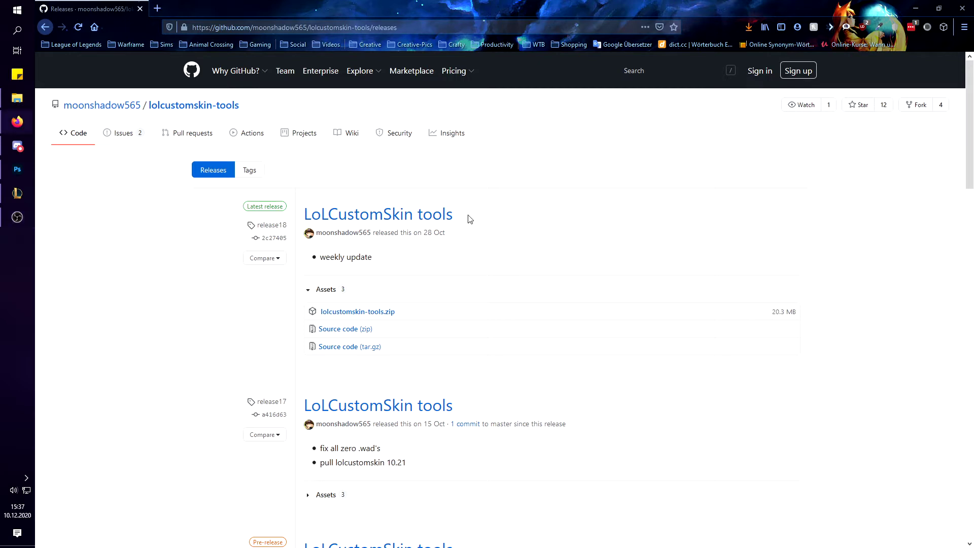
Open Downloads in File Explorer and select the Reindeer Soraka skin file.
left_click_drag(467, 218, 309, 212)
left_click(517, 206)
key("super+e")
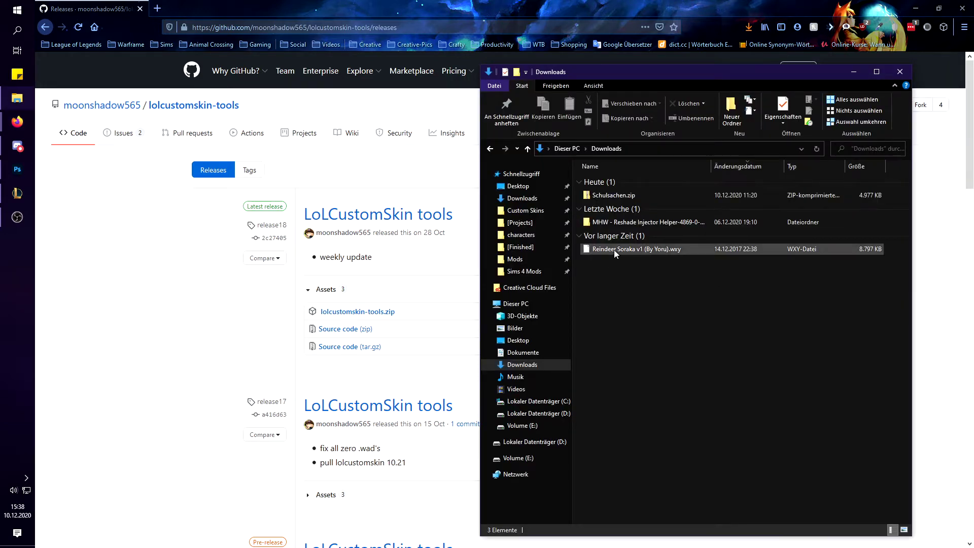
left_click(614, 249)
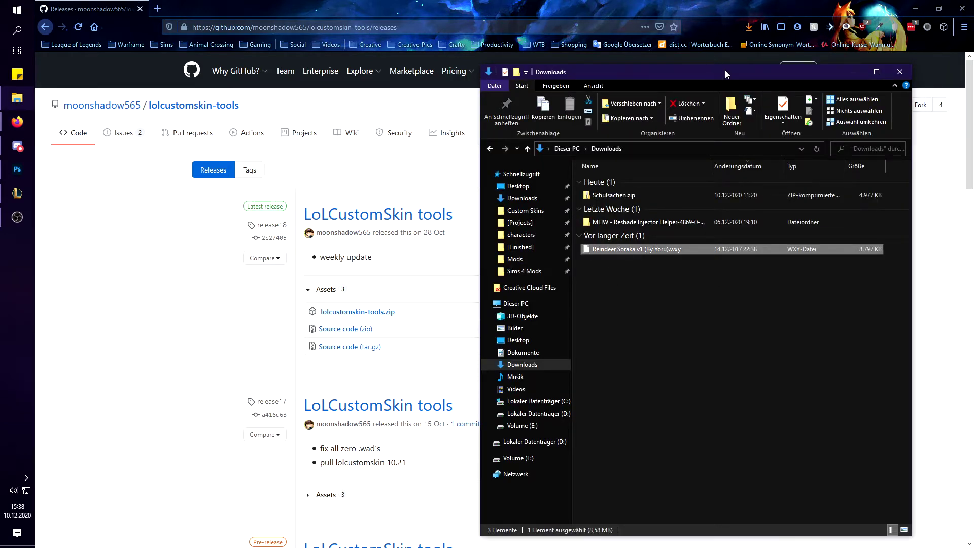
left_click_drag(725, 74, 744, 67)
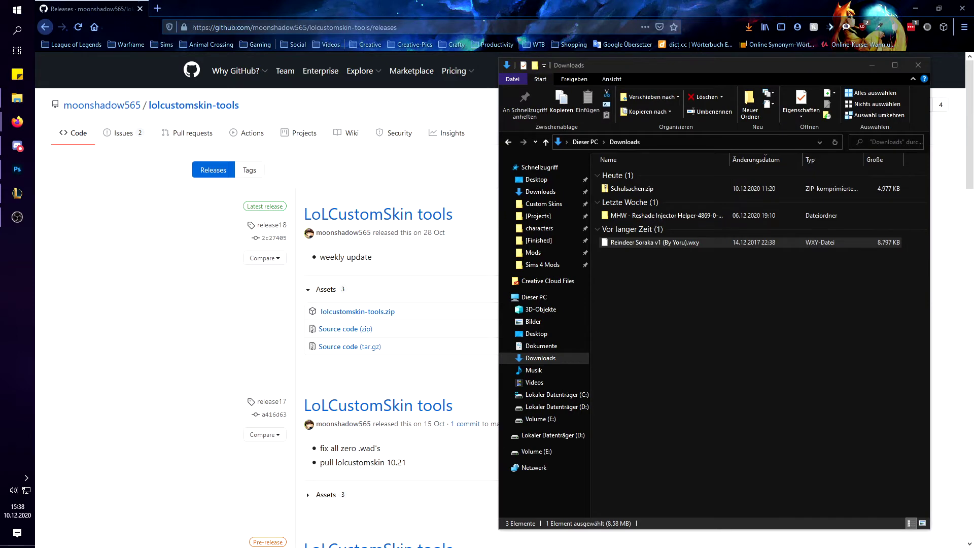
Snap a second Explorer window left, showing D:\Custom Skins\{lolcustomskin-tools} with lcs-wxyextract.exe selected.
key("super+e")
left_click_drag(655, 65, 224, 64)
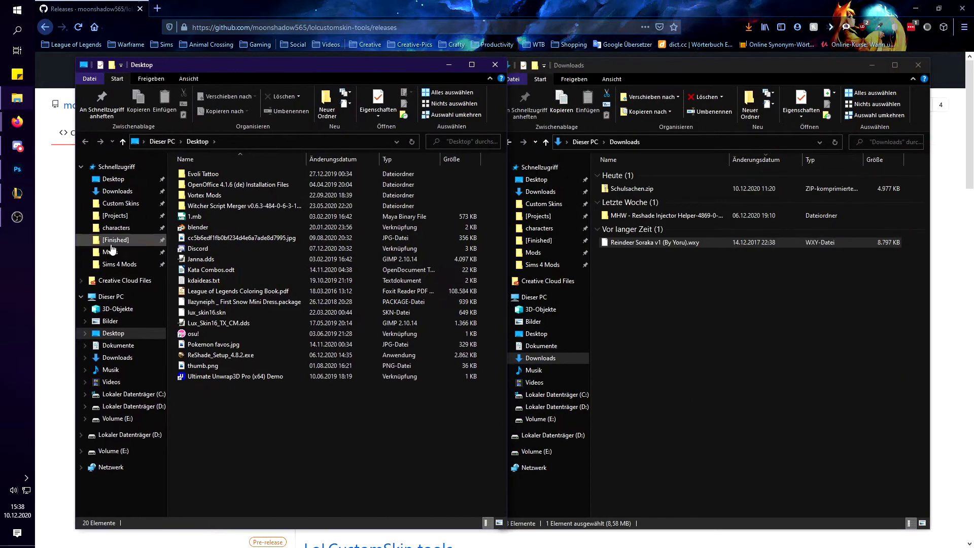
left_click(114, 204)
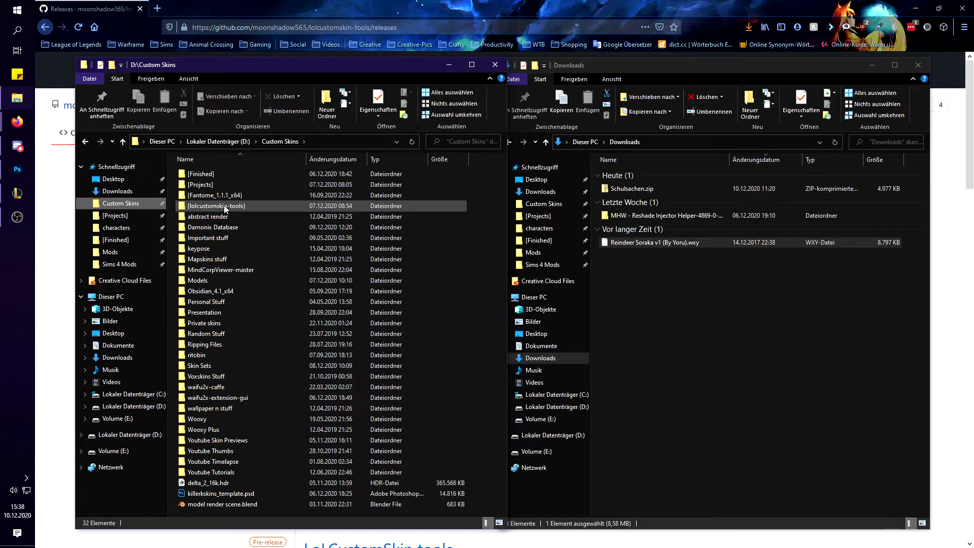
double_click(223, 205)
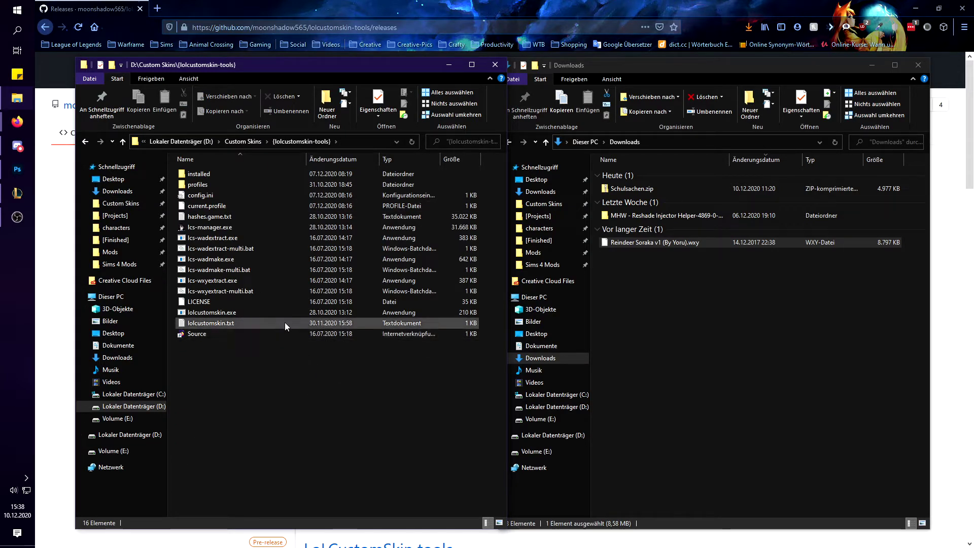
left_click(239, 283)
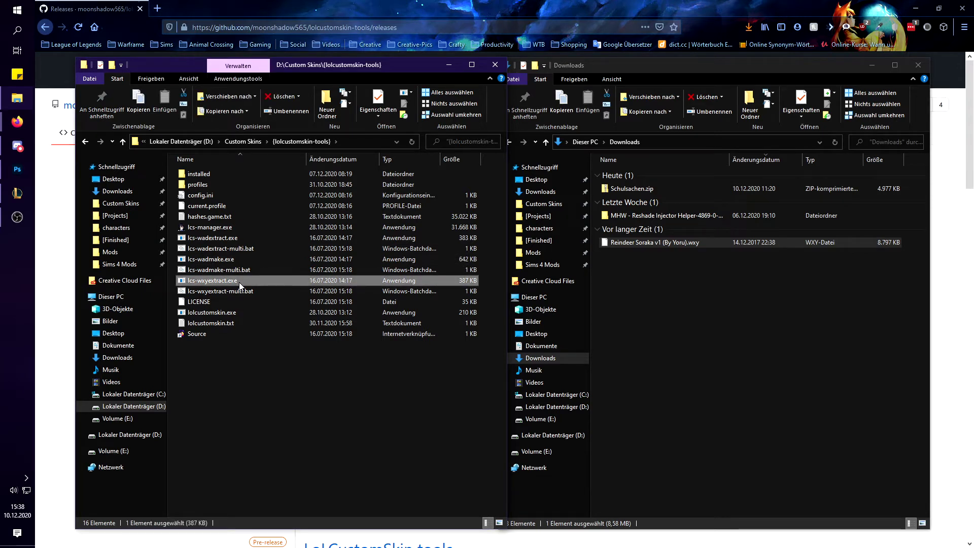
Extract the Reindeer Soraka .wxy file with lcs-wxyextract.exe and open the new folder.
left_click(649, 270)
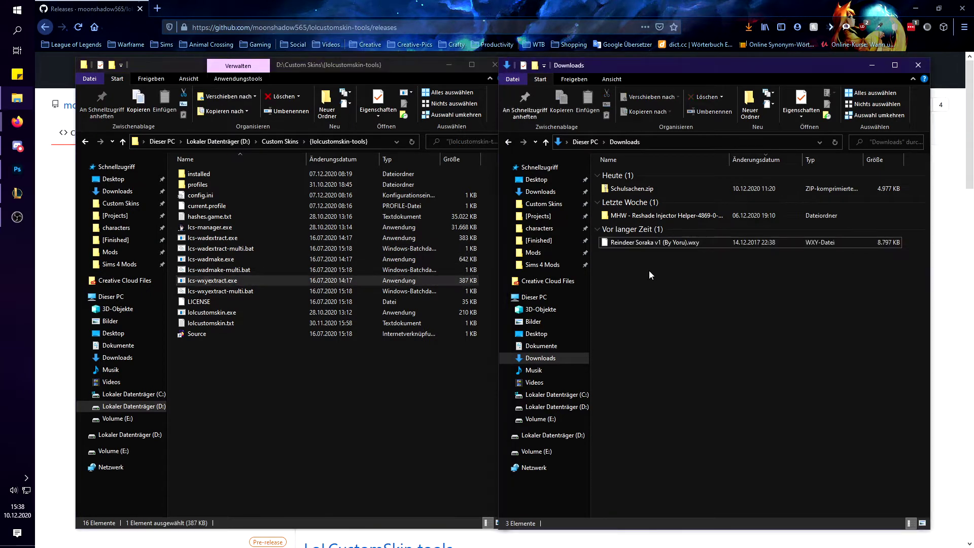
left_click_drag(635, 245, 220, 280)
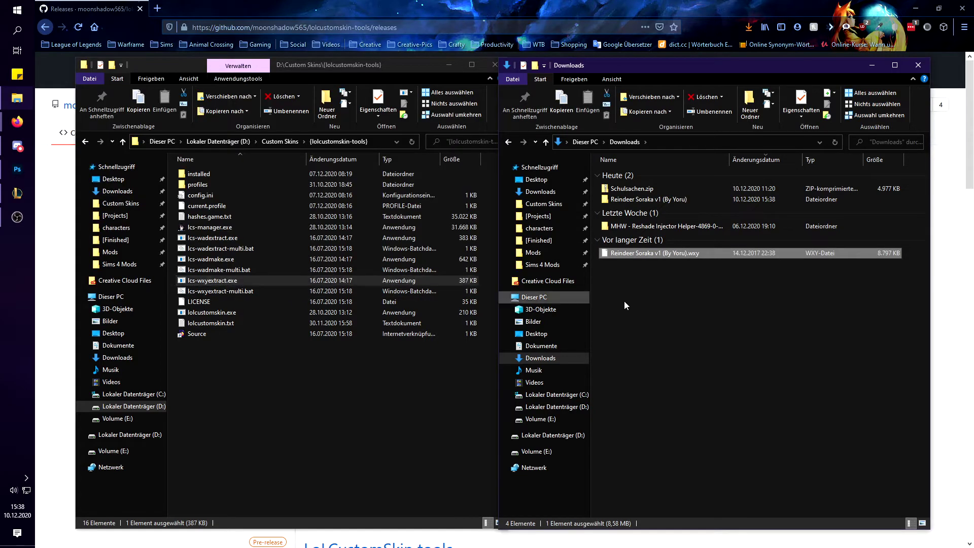
left_click(656, 203)
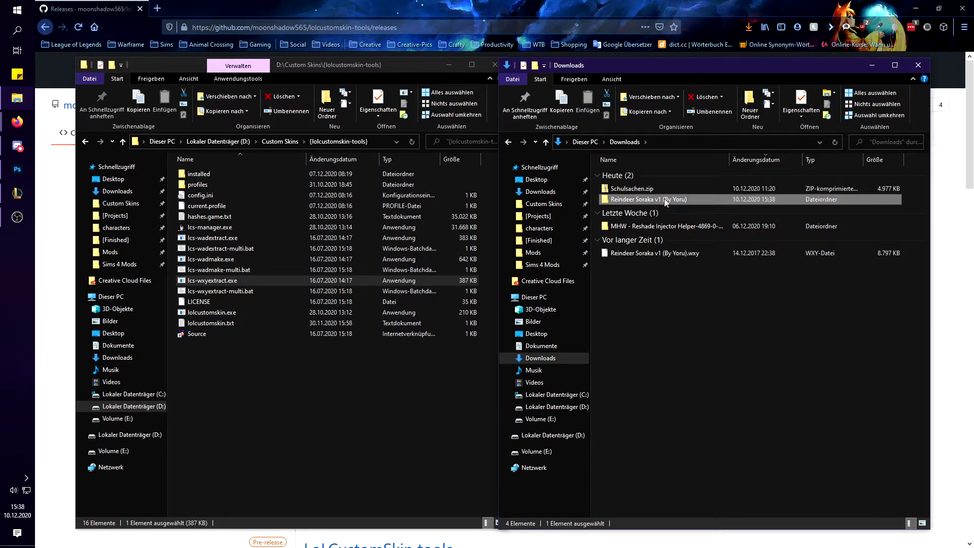
double_click(665, 199)
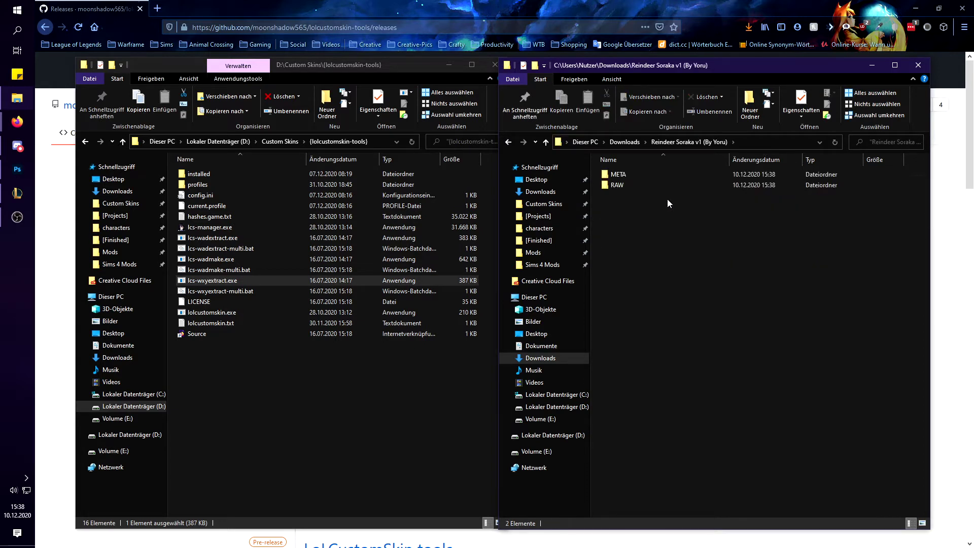
Check the META subfolder, then delete it so only RAW remains.
left_click(629, 175)
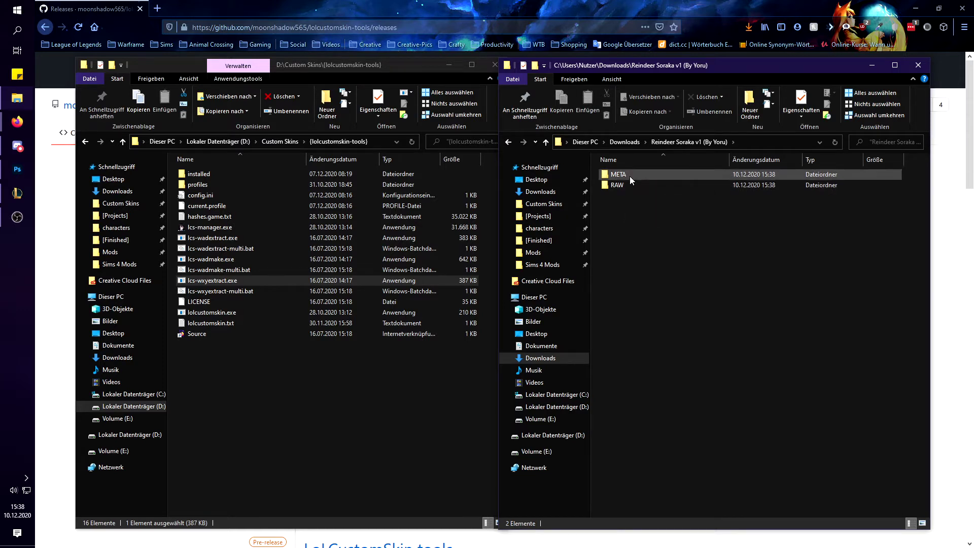
double_click(629, 175)
left_click(700, 144)
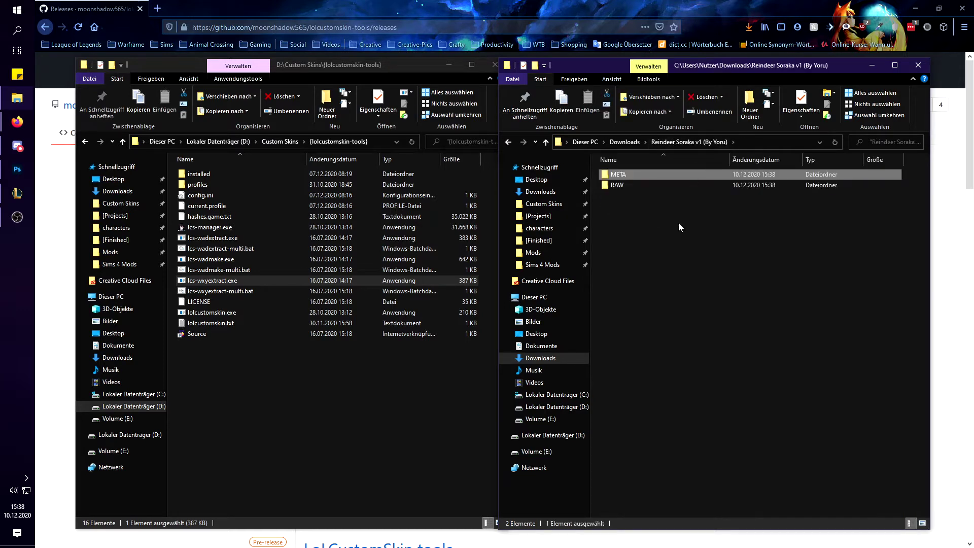
key("Delete")
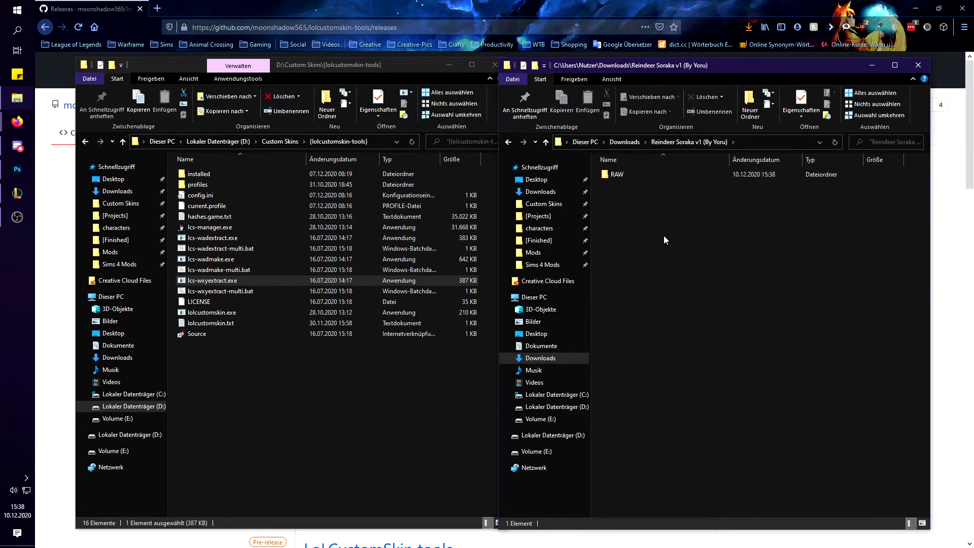
Open RAW\DATA\Characters\Soraka\Skins\Base\Particles in the extracted skin folder.
double_click(628, 174)
double_click(631, 174)
double_click(632, 174)
double_click(632, 174)
double_click(632, 174)
double_click(631, 174)
double_click(632, 174)
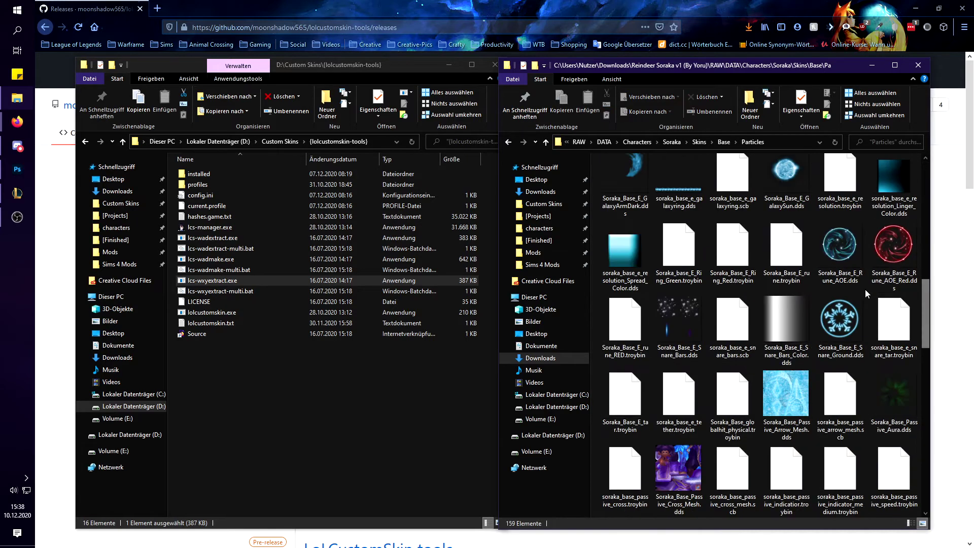
scroll(866, 289, "up", 5)
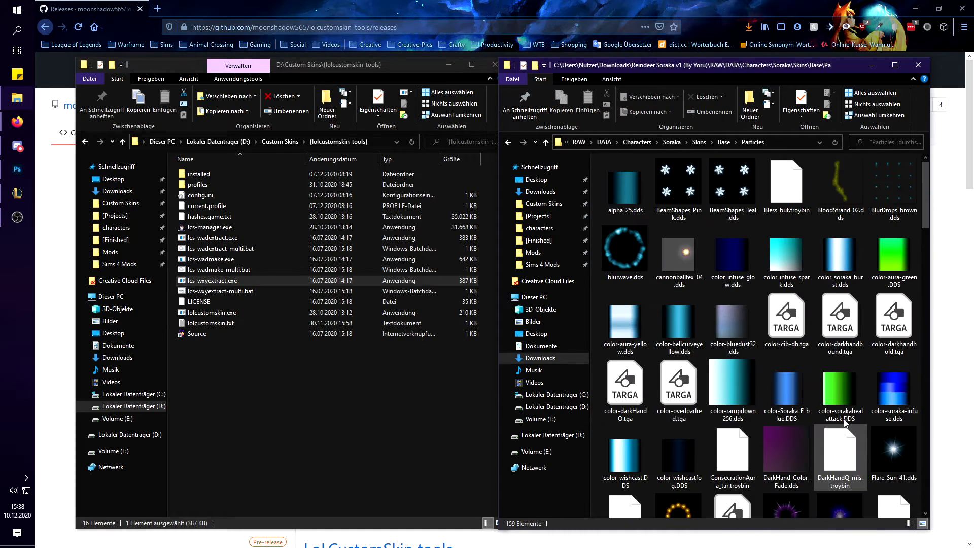
left_click_drag(923, 207, 922, 260)
left_click(899, 333)
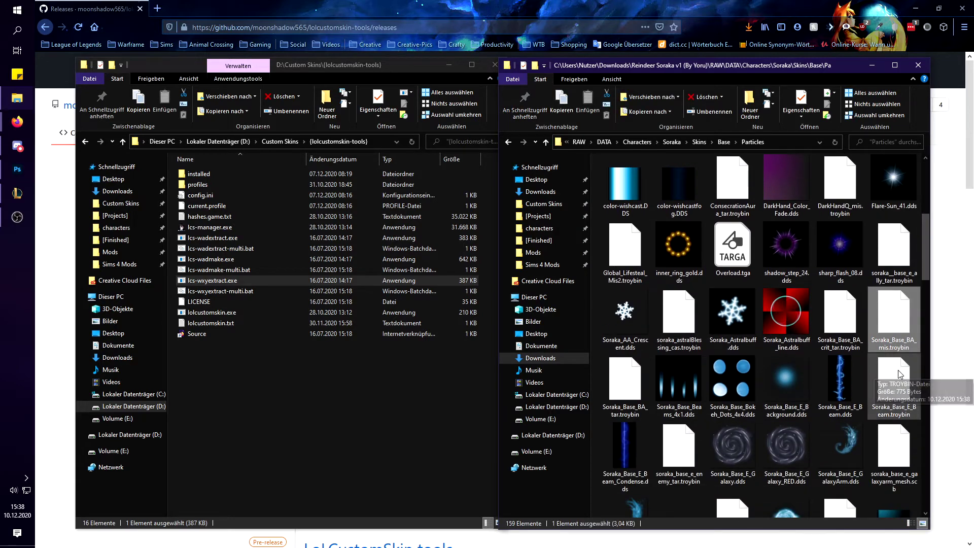
Search 'troybin', move all 46 .troybin results out, then return up to DATA.
left_click(877, 144)
type("troybin")
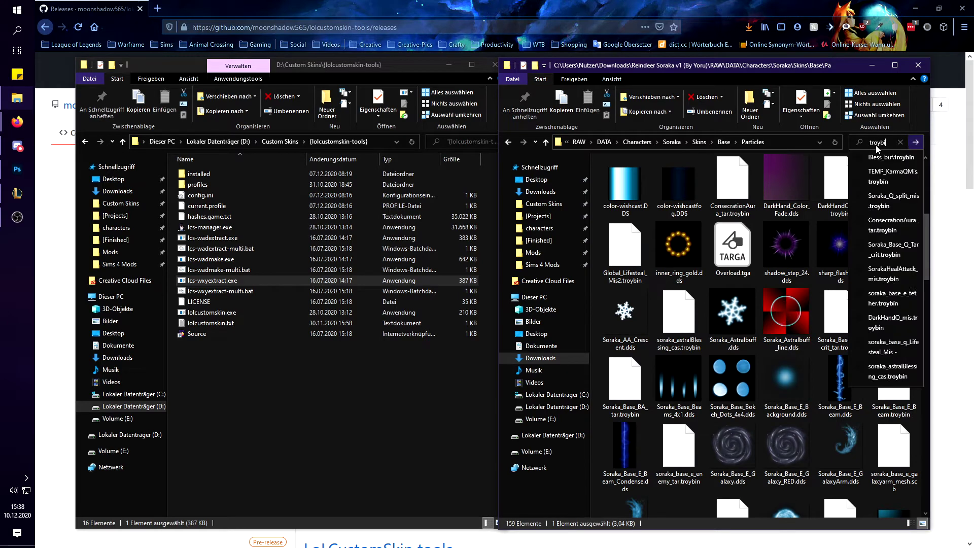
left_click(753, 177)
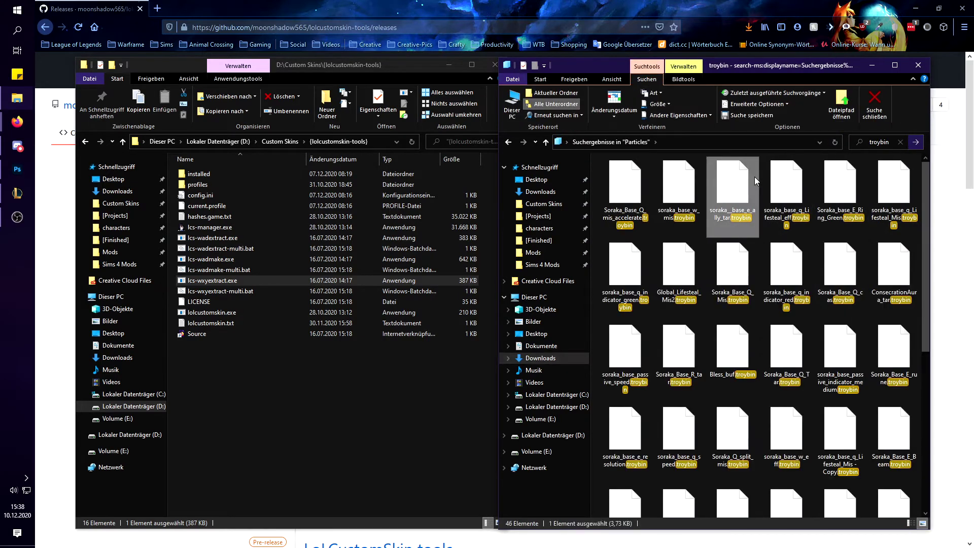
key("ctrl+a")
left_click_drag(754, 177, 544, 203)
left_click(507, 144)
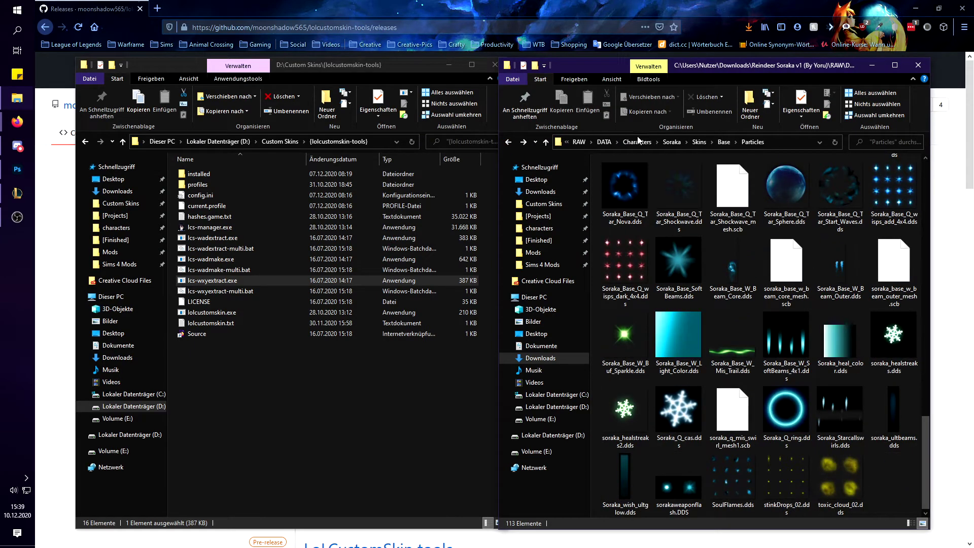
left_click(606, 142)
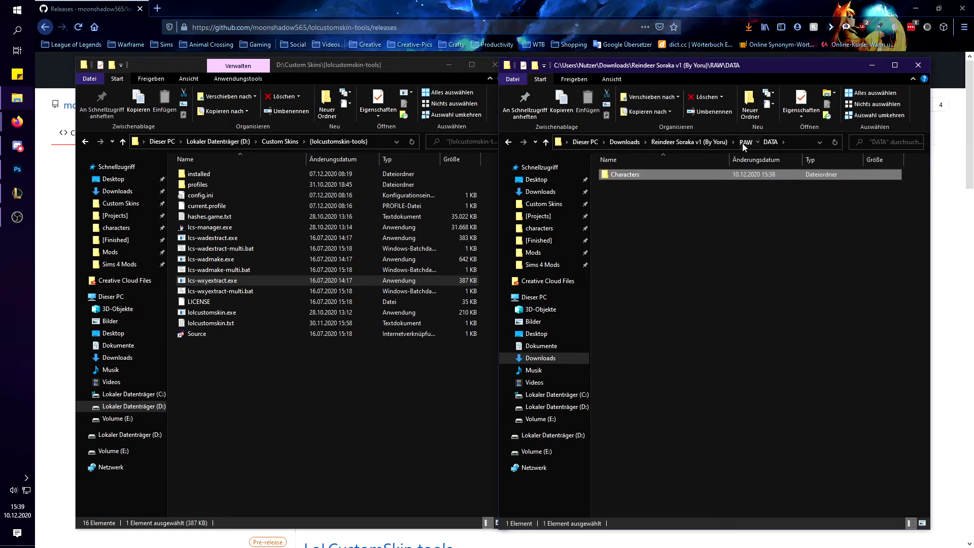
Rename DATA to ASSETS and move it up into the Reindeer Soraka v1 folder.
left_click(744, 142)
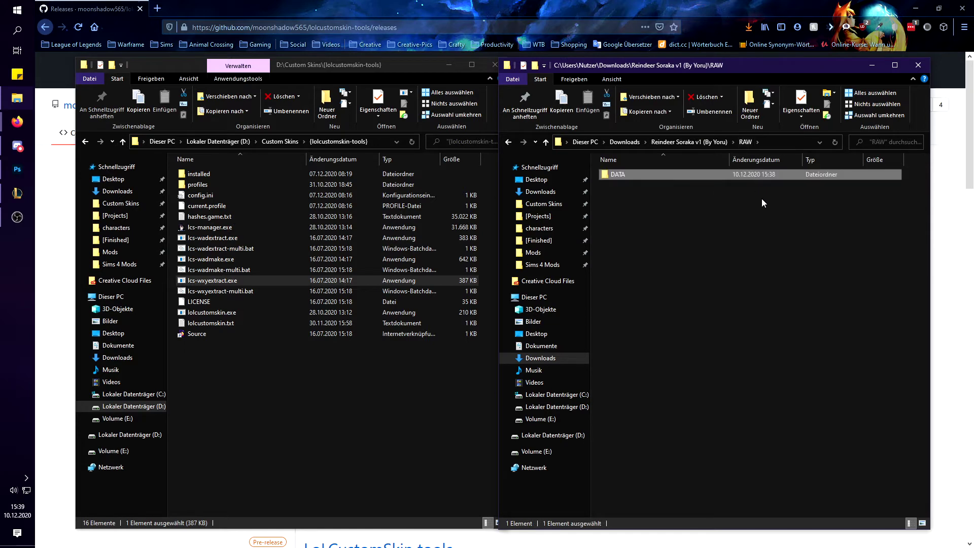
right_click(617, 178)
left_click(540, 400)
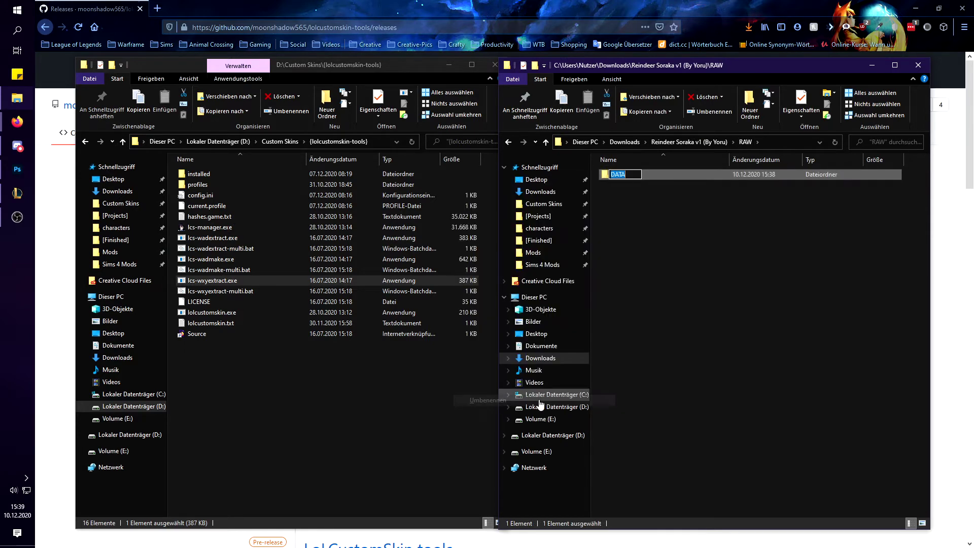
type("ASSETS")
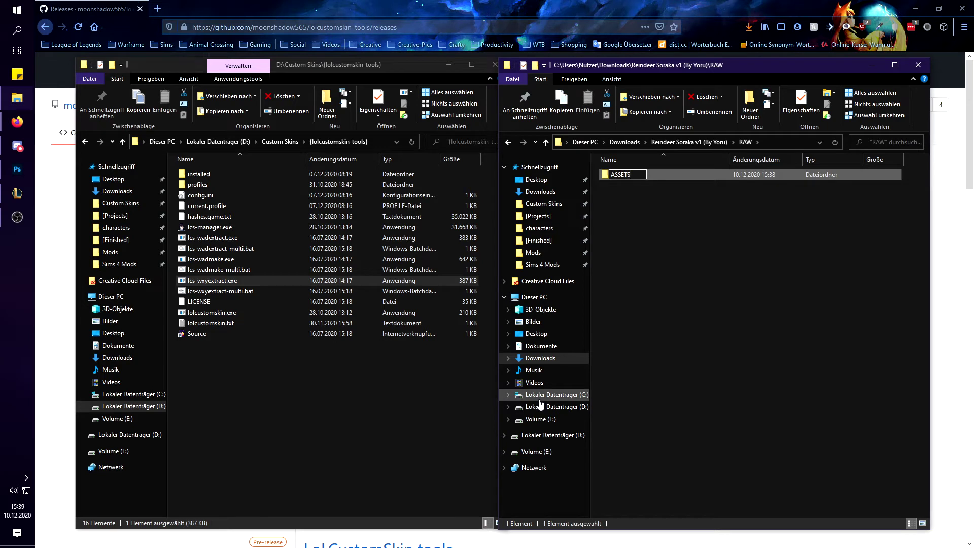
key("Return")
left_click(645, 258)
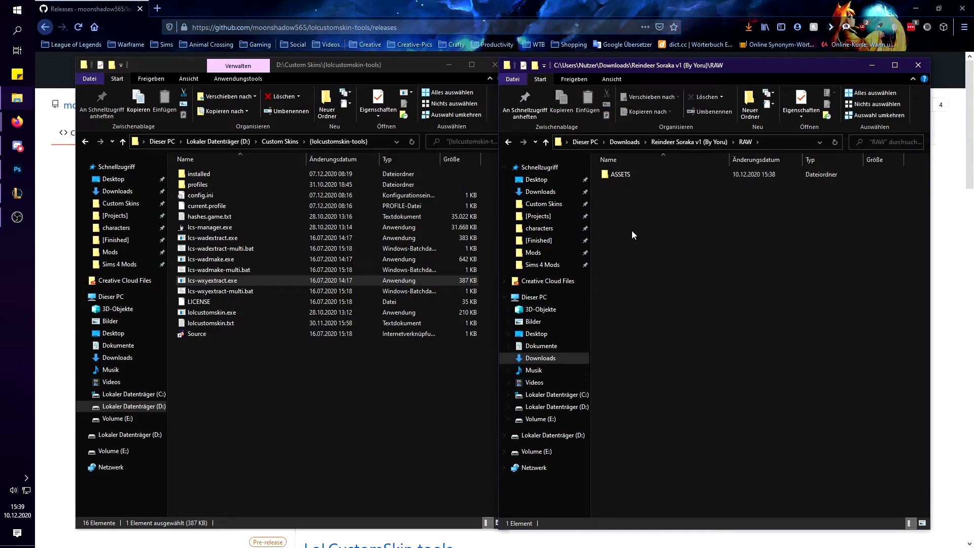
left_click_drag(630, 174, 717, 142)
Rename the RAW folder to Soraka.wad.client.
right_click(623, 176)
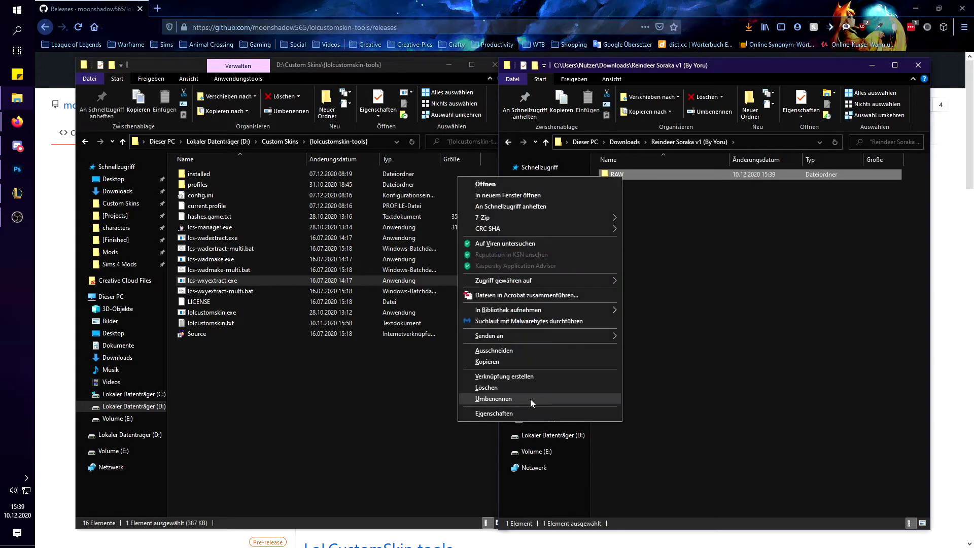
left_click(531, 399)
type("Soraka.wad.client")
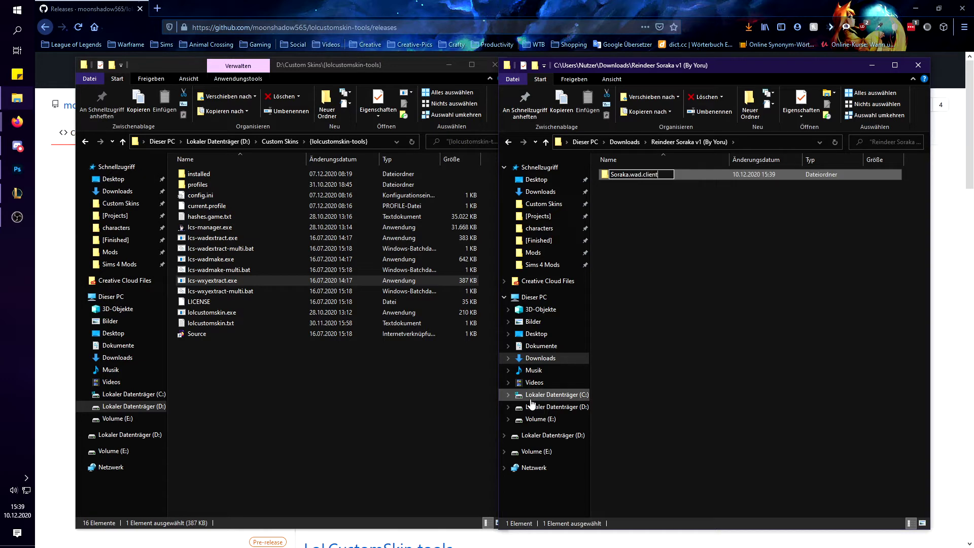
key("Return")
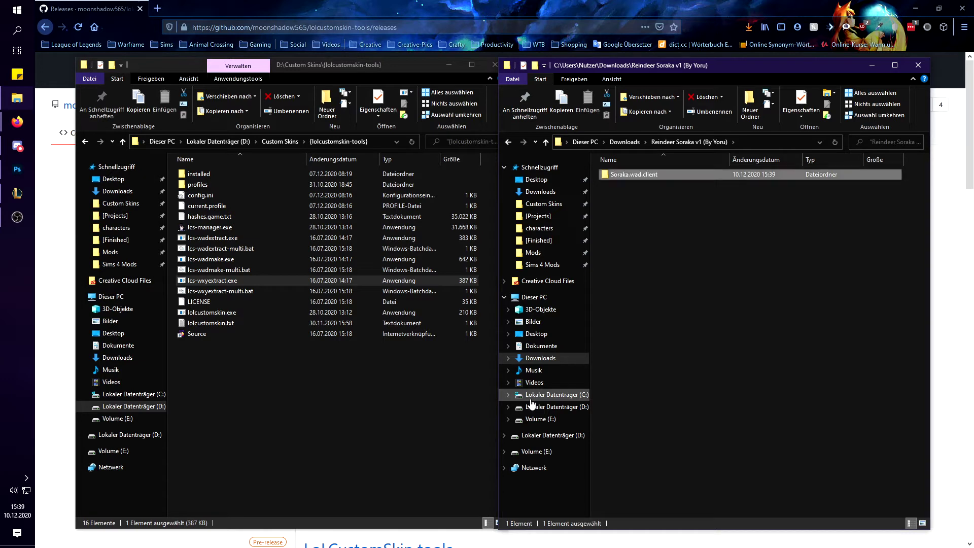
left_click(615, 234)
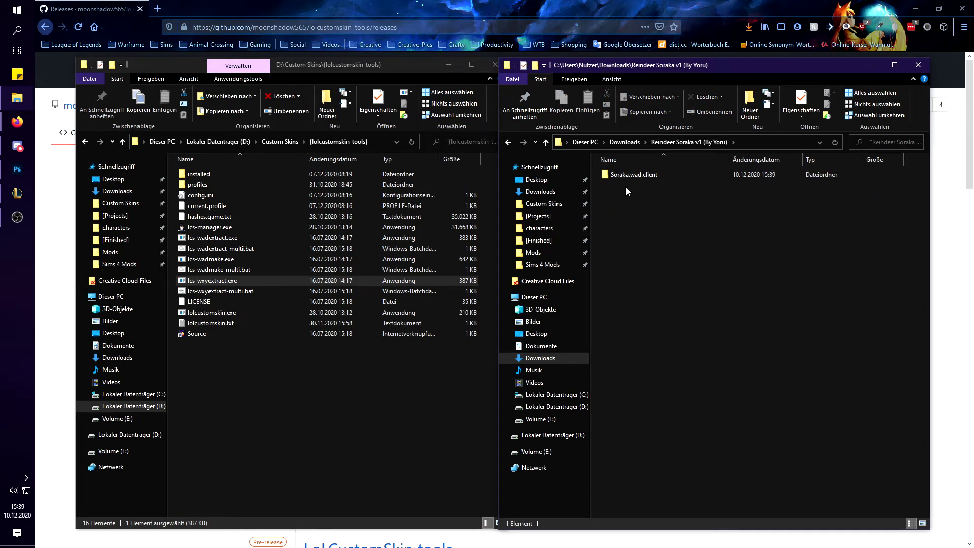
left_click(212, 436)
Launch lcs-manager.exe and start a new mod from its main menu.
left_click(201, 228)
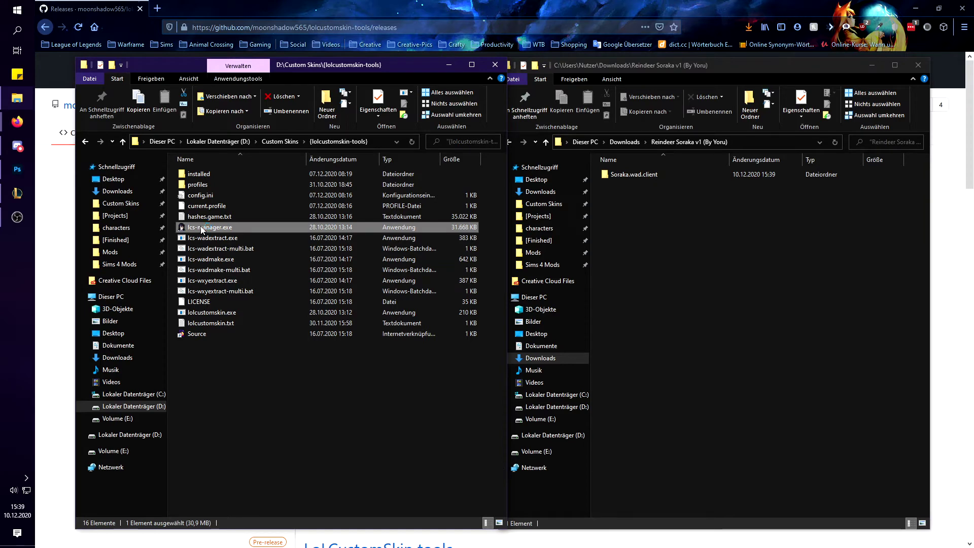
double_click(200, 226)
left_click_drag(463, 146, 279, 111)
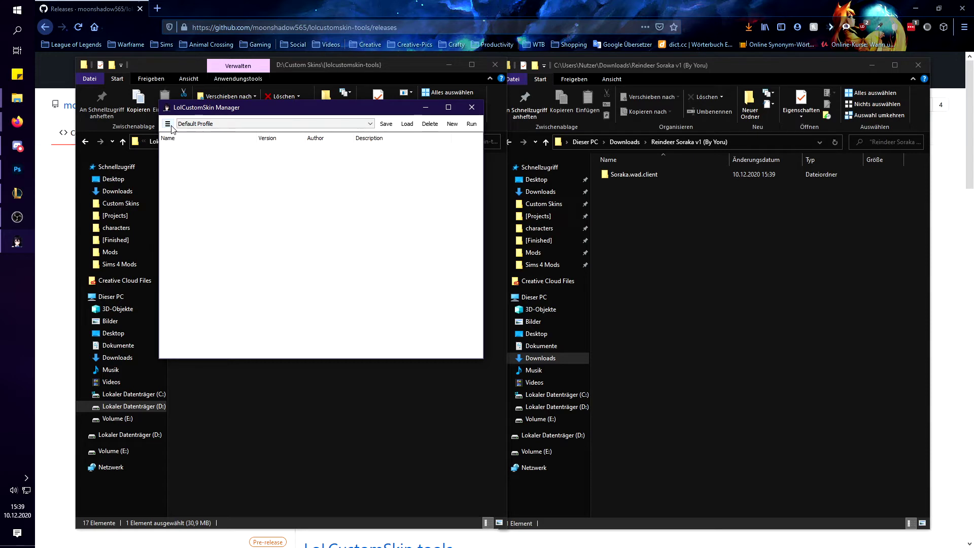
left_click(168, 124)
left_click(211, 154)
Enter name Reindeer Soraka and author Yoru, then move to the version field.
left_click(300, 147)
type("Yoru")
left_click(269, 160)
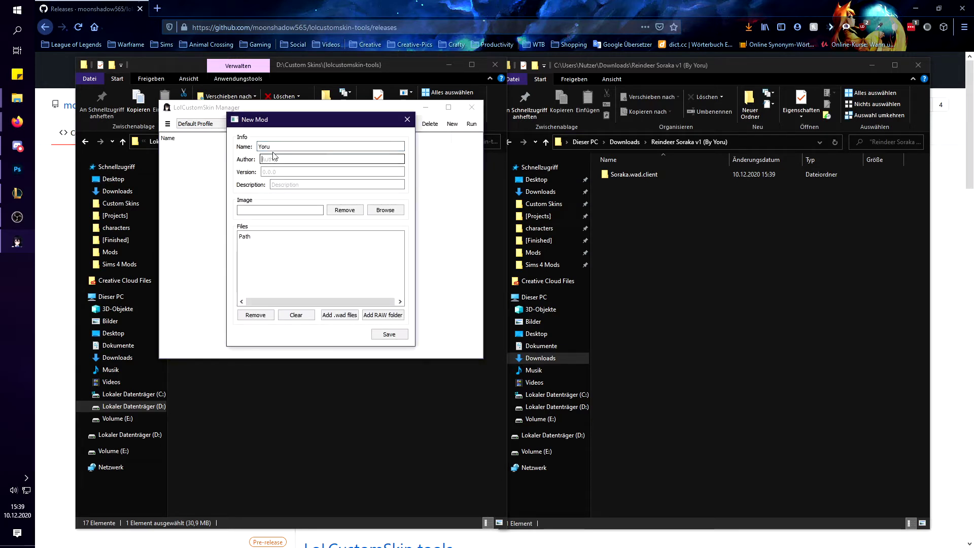
key("shift+Tab")
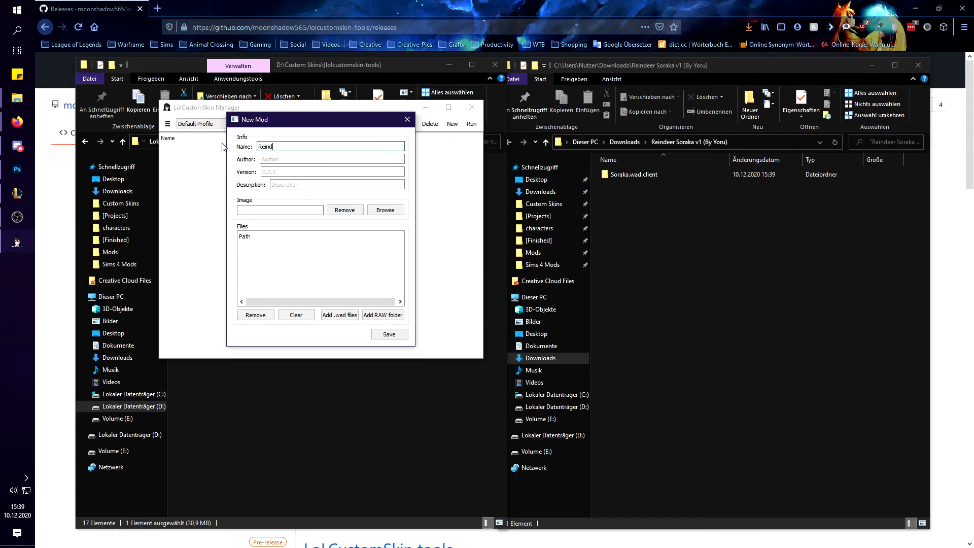
type("Reindeer Soraka")
left_click(316, 157)
type("Yoru")
left_click(633, 141)
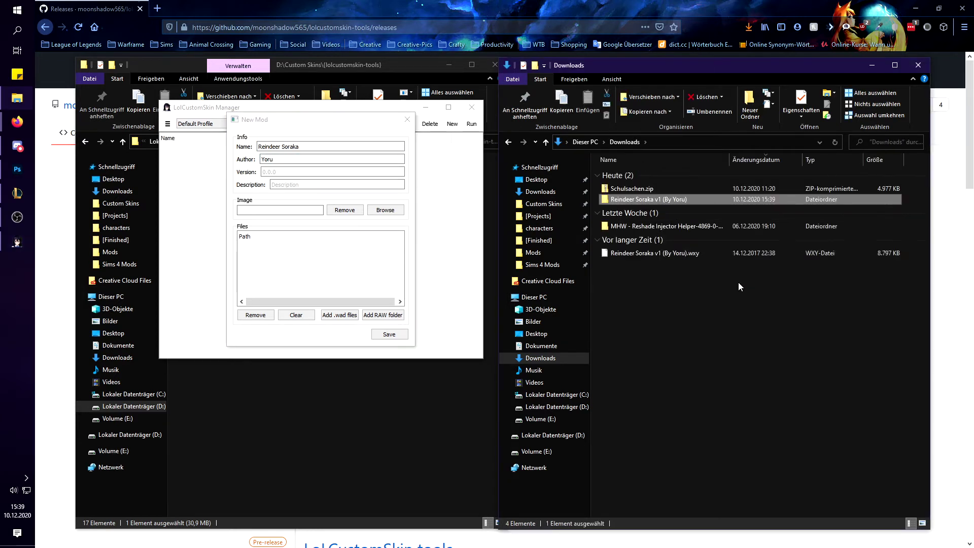
left_click(296, 171)
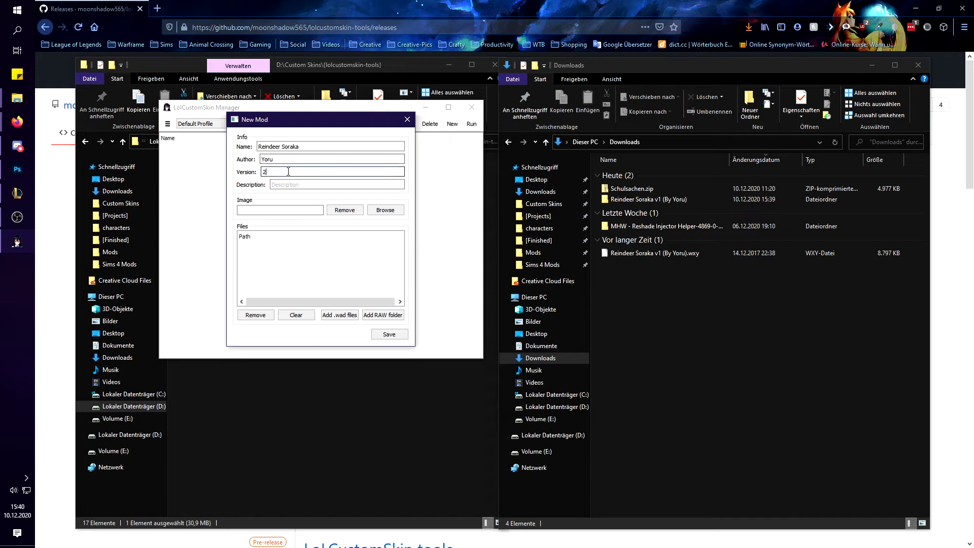
Add the Soraka.wad.client folder to the mod's files and save the mod.
key("Tab")
left_click(292, 264)
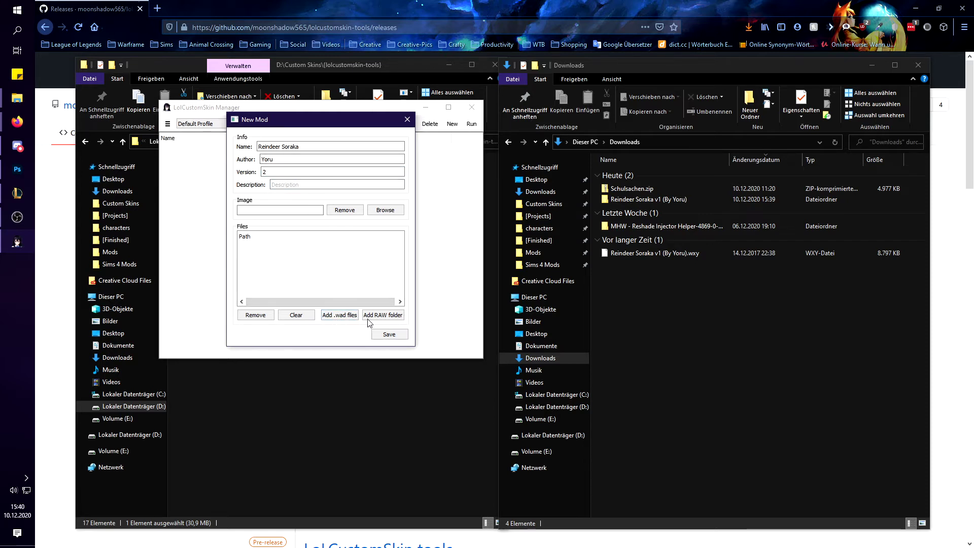
left_click(644, 201)
double_click(635, 202)
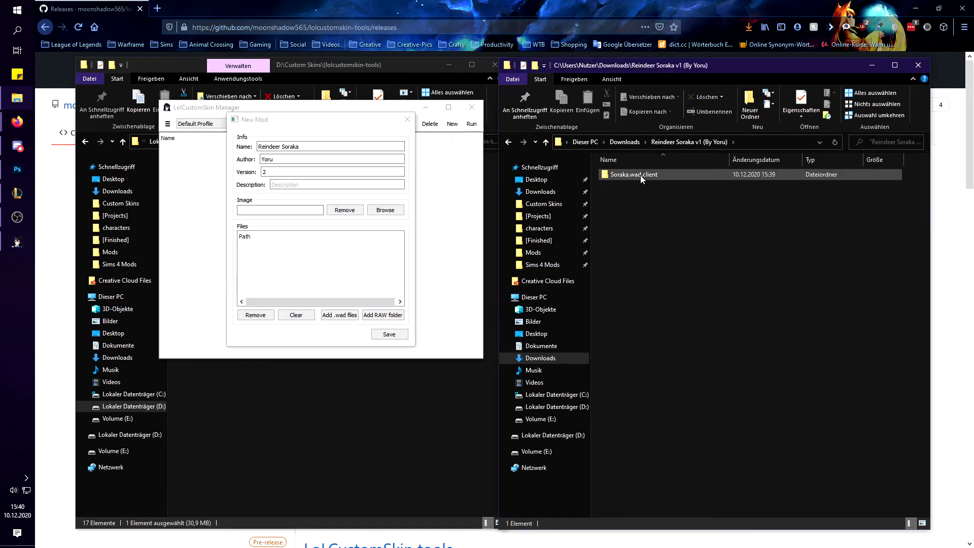
left_click_drag(646, 171, 301, 287)
left_click(336, 300)
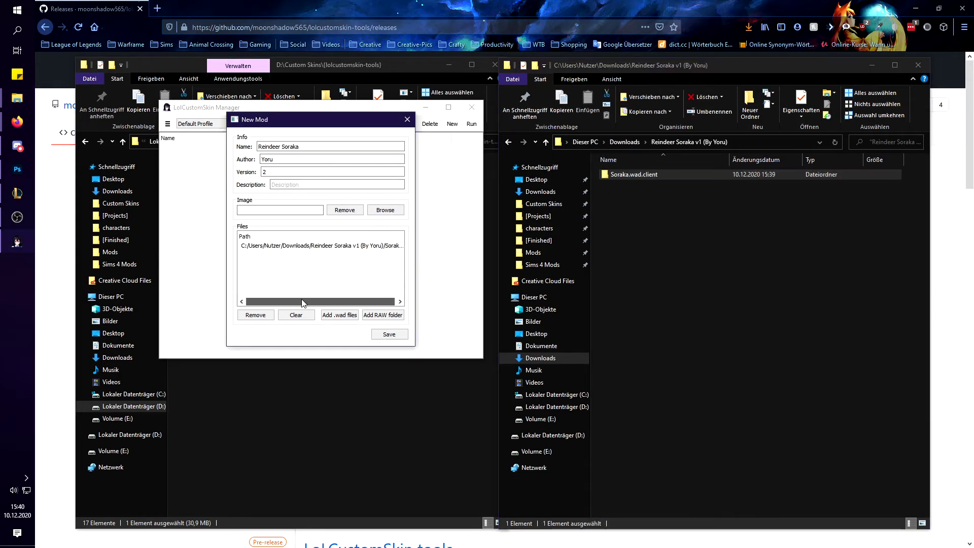
left_click(388, 334)
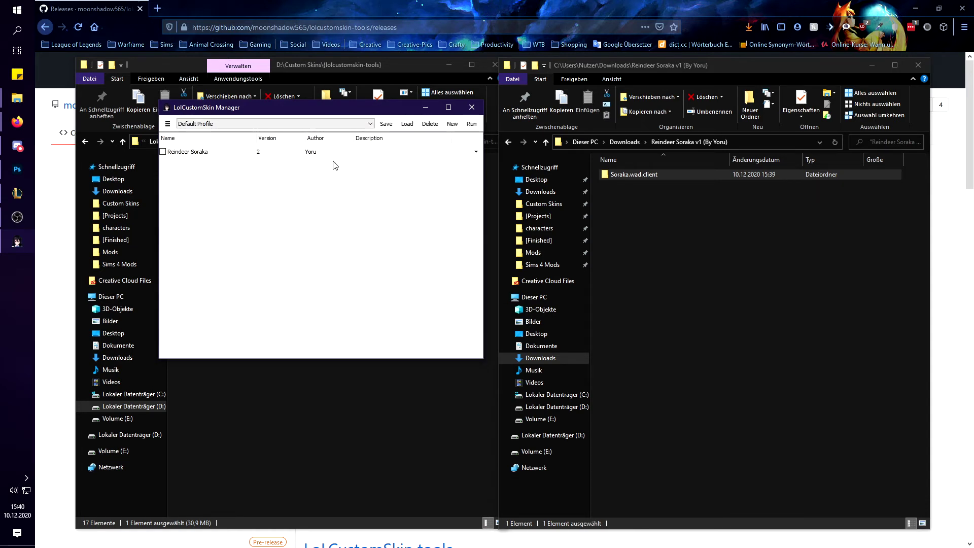
Enable Reindeer Soraka, run the patcher briefly, then stop it and disable the mod.
left_click(163, 152)
left_click(471, 124)
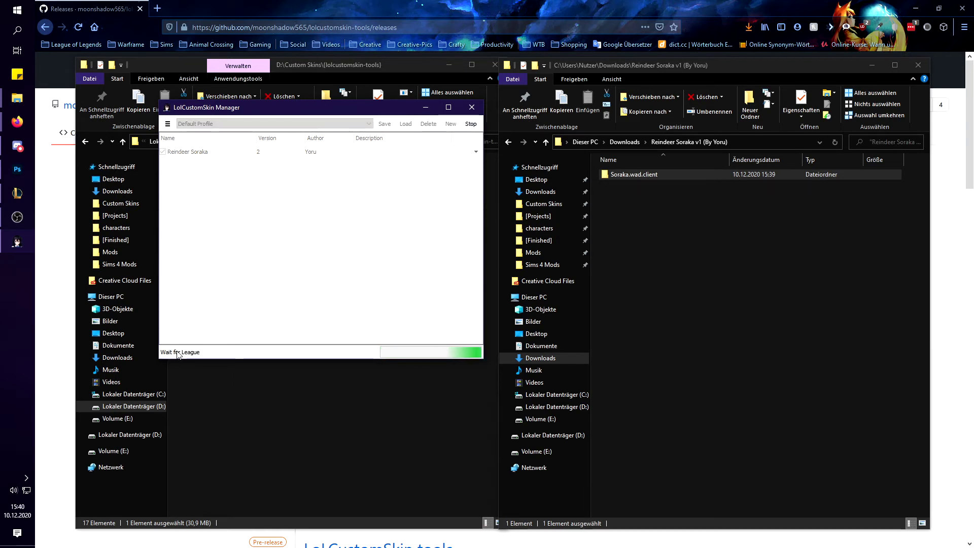
left_click(471, 123)
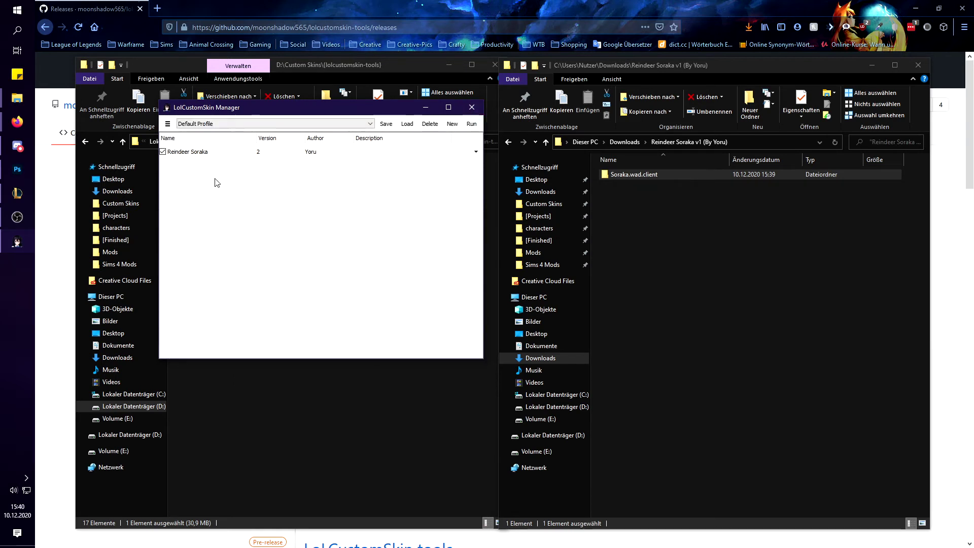
left_click(163, 152)
Open Custom Skins\{Fantome_1.1.1_x64} and launch Fantome.exe.
left_click(340, 414)
left_click(272, 142)
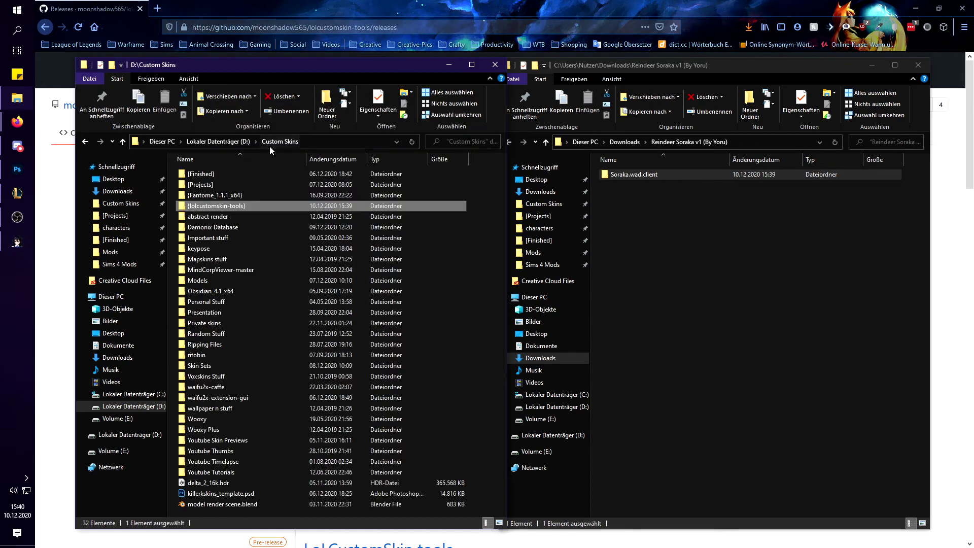
double_click(220, 195)
double_click(214, 217)
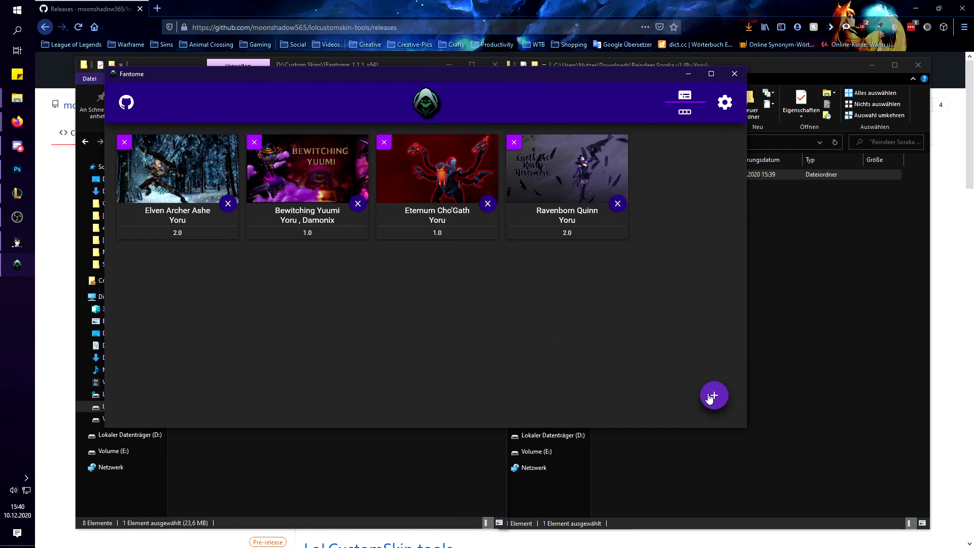
Start a new Fantome mod named Reindeer Soraka, author Yoru, version 2.0.
left_click(713, 398)
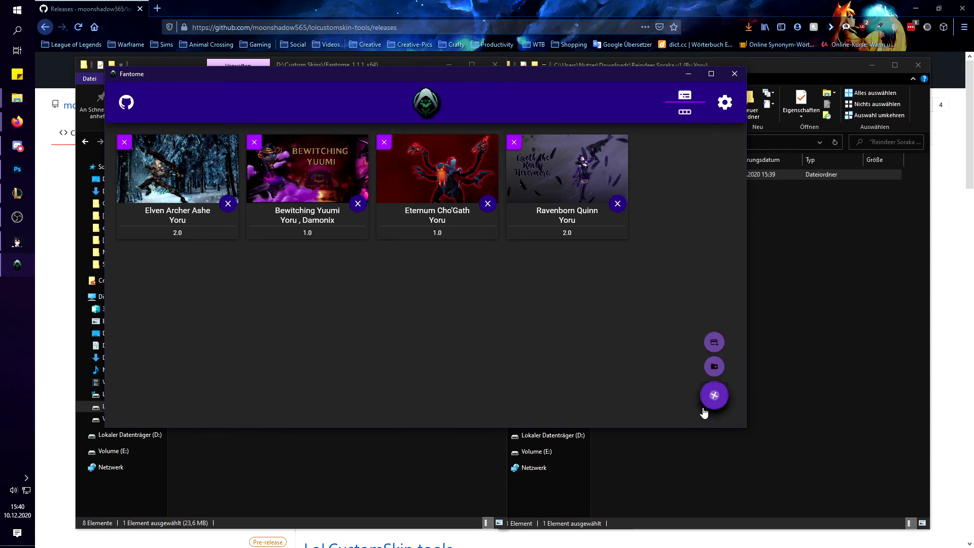
left_click(714, 366)
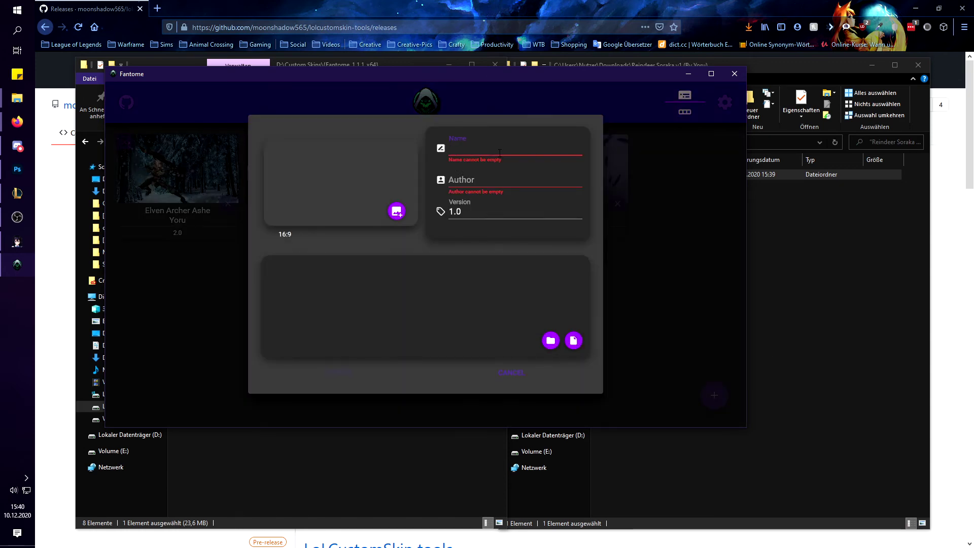
type("Reindeer Soraka")
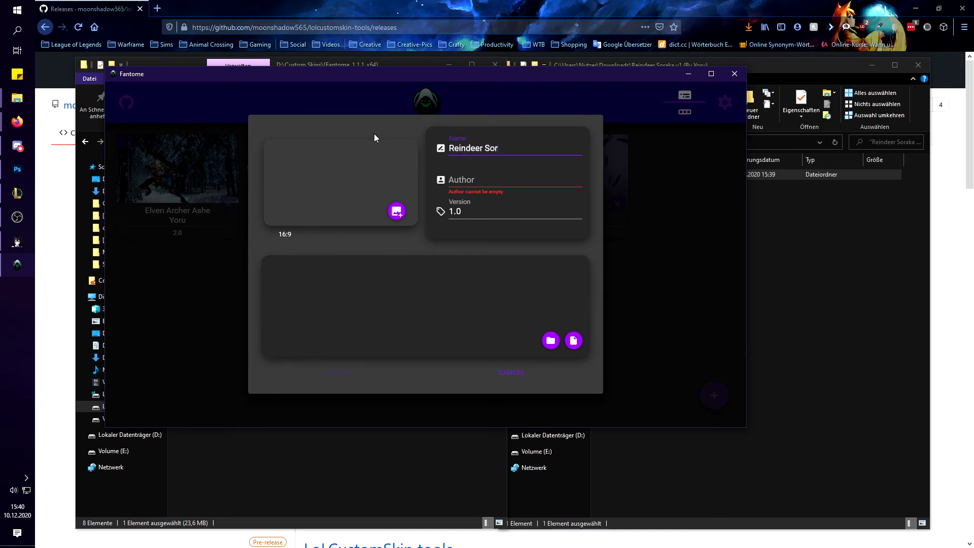
left_click(456, 179)
type("Yoru")
left_click(451, 212)
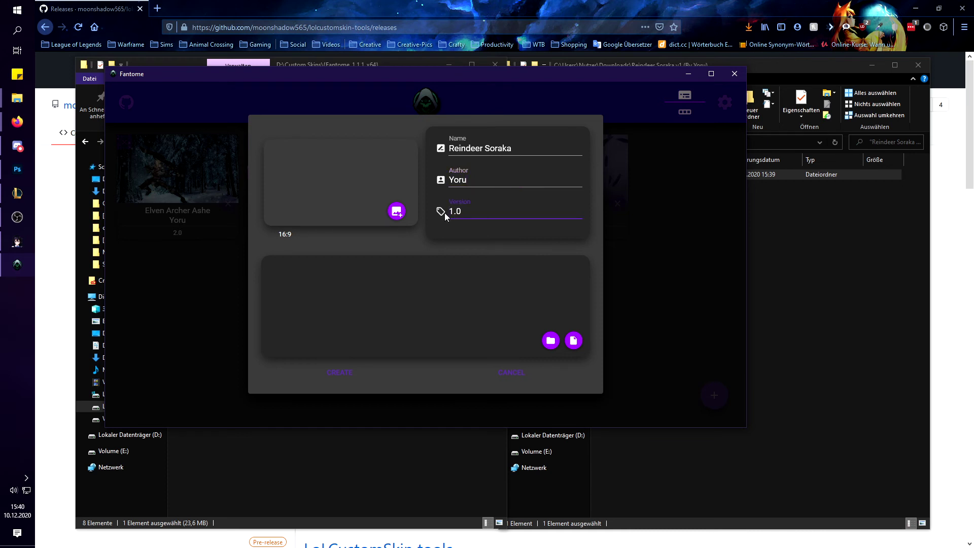
key("BackSpace")
type("2")
left_click(500, 247)
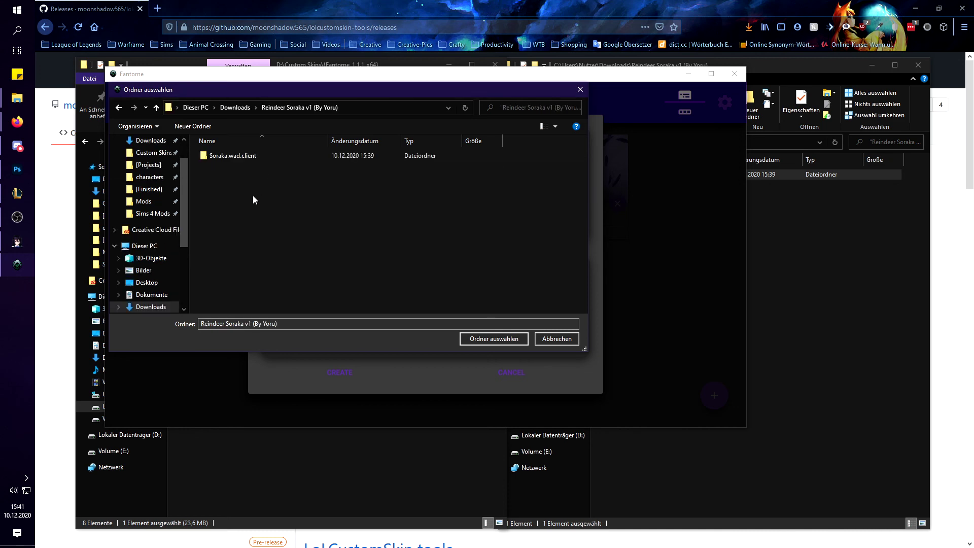
Choose the Soraka.wad.client folder as the mod's source and create the mod.
double_click(248, 153)
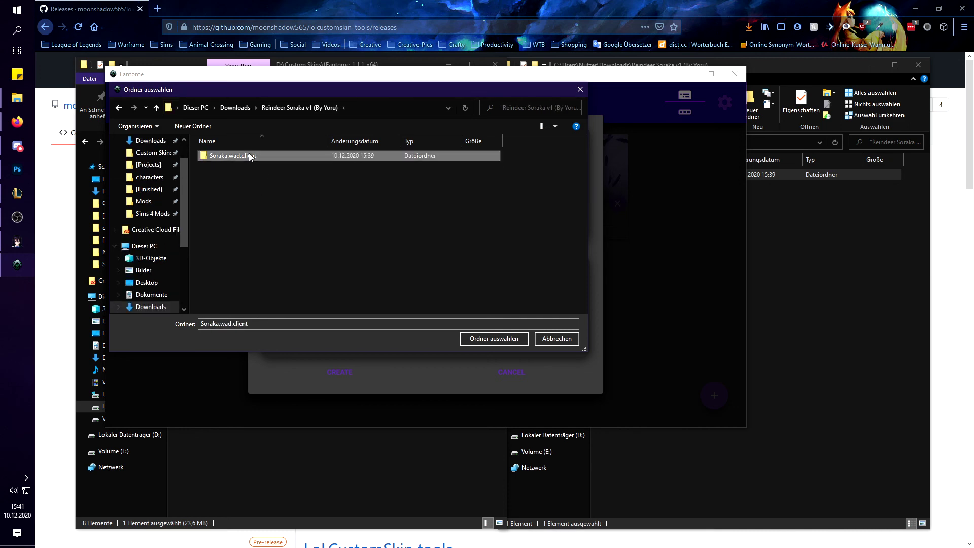
left_click(300, 108)
left_click(315, 155)
left_click(490, 337)
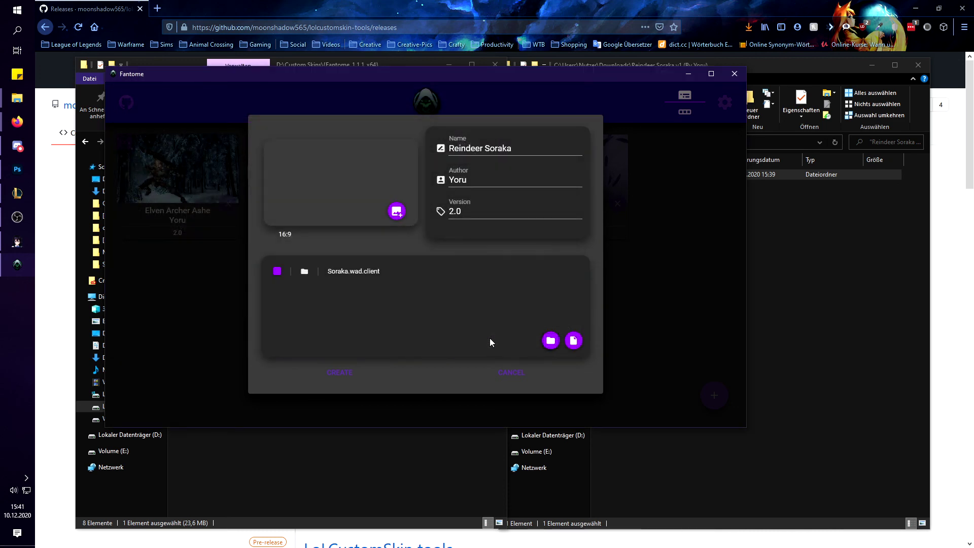
left_click(334, 376)
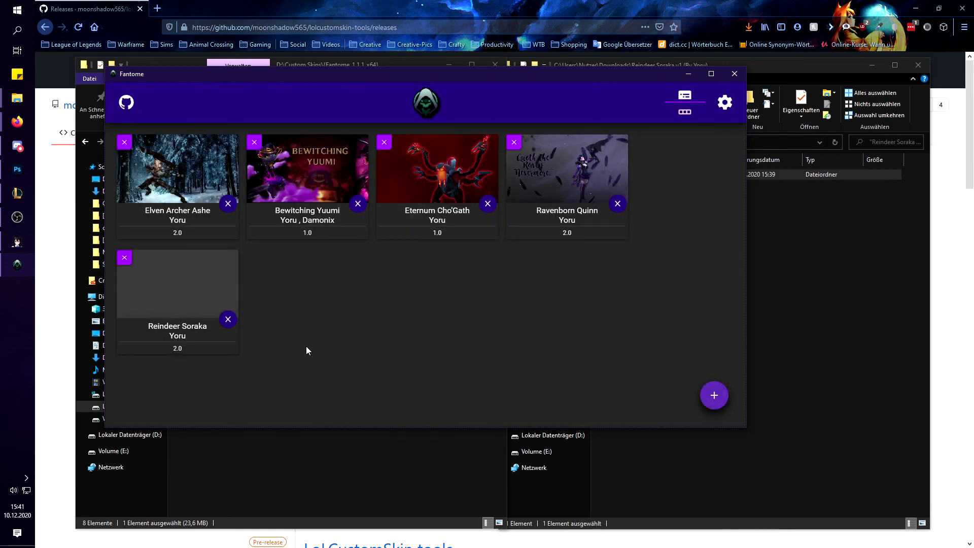